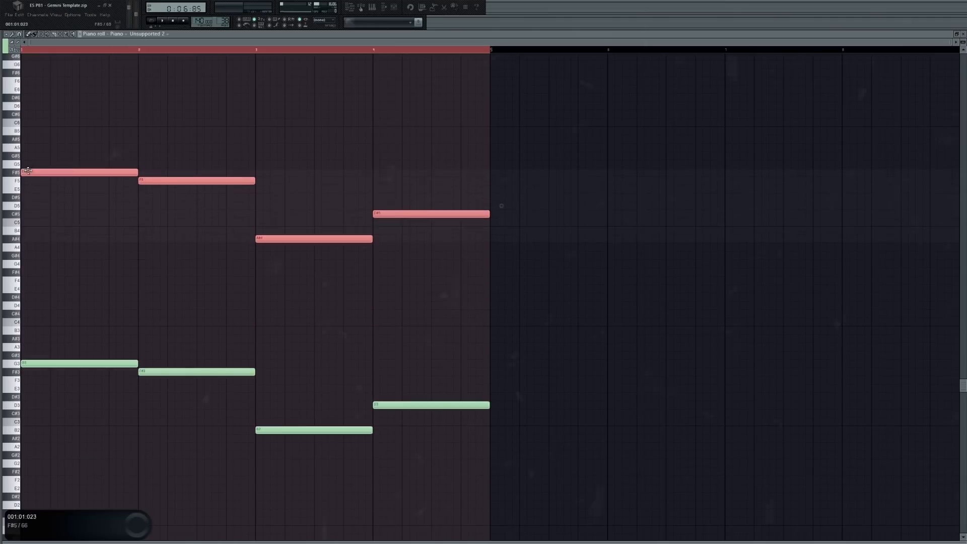
Stack B4, D5, F#5, F#6 and G6 around the G5 note to build the first bar's chord, and play it.
key("ctrl+d")
left_click_drag(27, 170, 32, 64)
left_click(56, 205)
key("ctrl+d")
key("space")
key("space")
Add A#4, C#5, E5, E6 and F#6 to the second bar's chord.
left_click(150, 197)
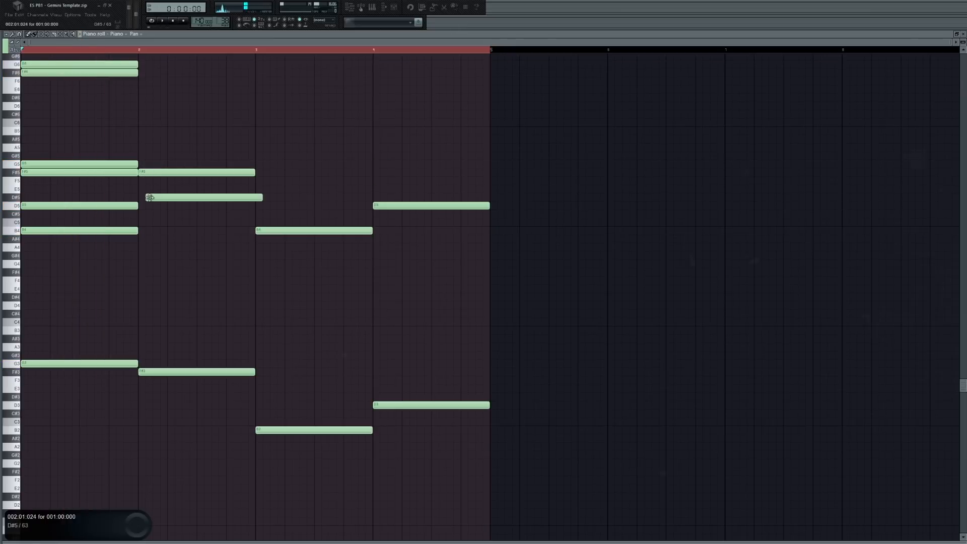
left_click_drag(150, 197, 142, 189)
left_click(145, 214)
left_click(146, 238)
scroll(156, 248, "up", 3)
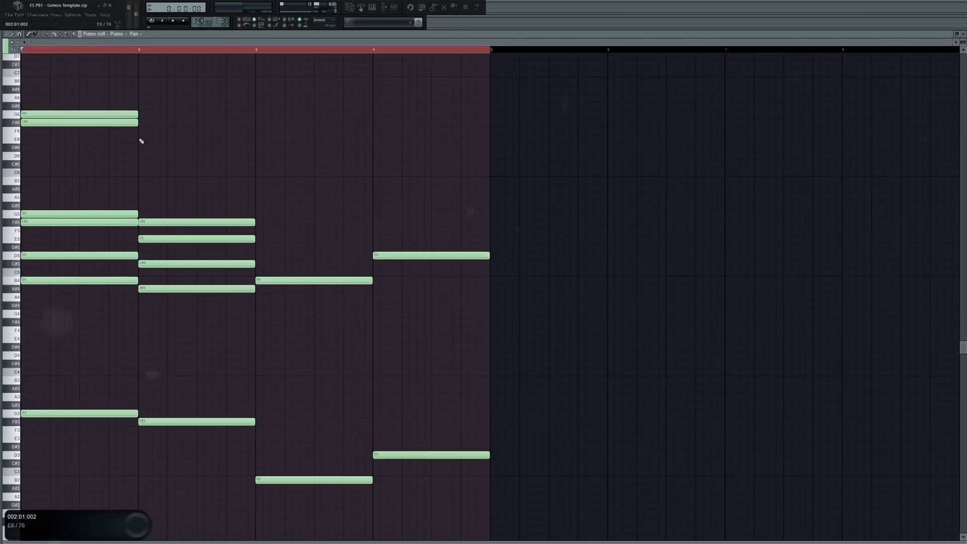
left_click(151, 139)
left_click(149, 122)
Fill out the third bar's chord with F#4, C#5, D5, F#5, C#6 and D6.
left_click_drag(277, 305, 277, 321)
left_click_drag(277, 264, 285, 265)
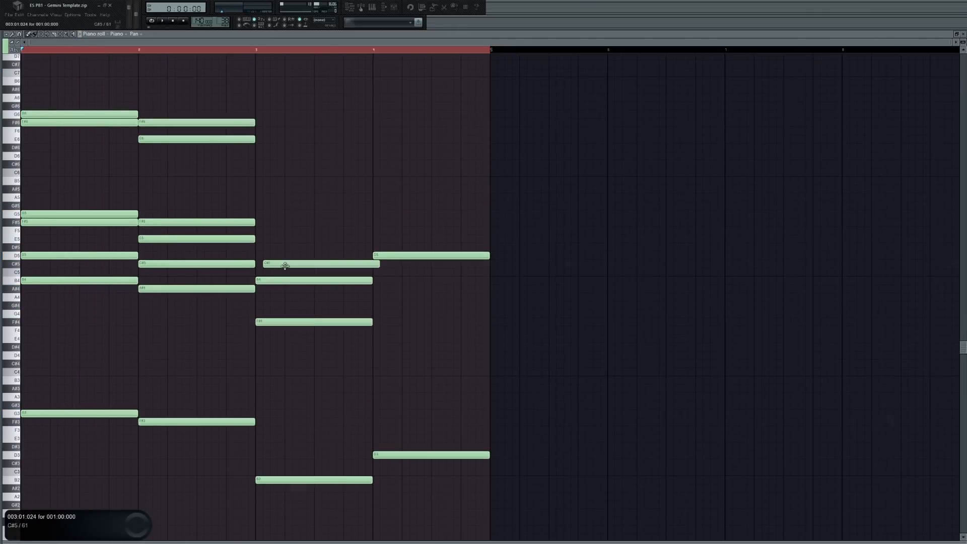
left_click(266, 164)
left_click(267, 156)
Complete the fourth bar's chord with F#4, A4, C#5, C#6 and D6, and play the whole progression.
left_click_drag(380, 215, 381, 164)
left_click_drag(382, 150, 381, 156)
left_click(380, 264)
left_click_drag(381, 288, 382, 297)
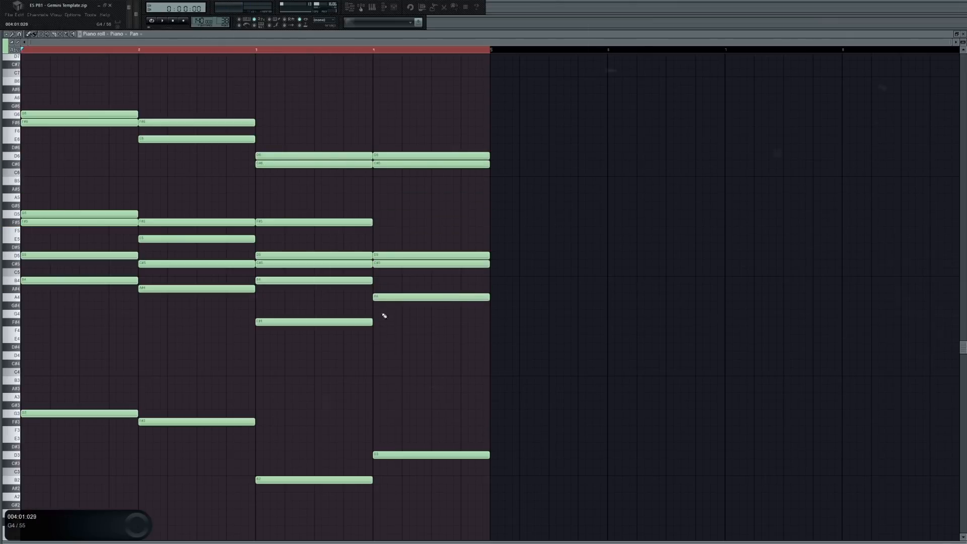
left_click(381, 322)
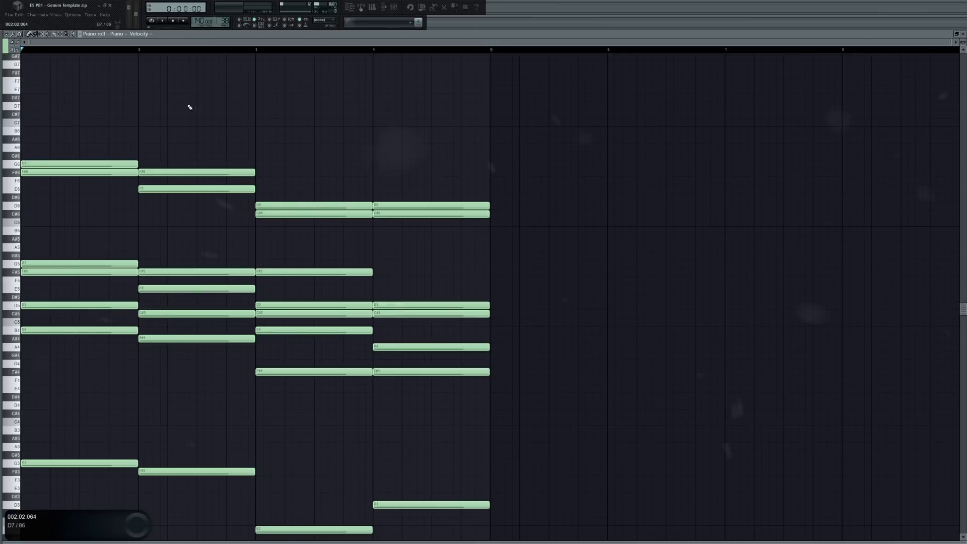
key("space")
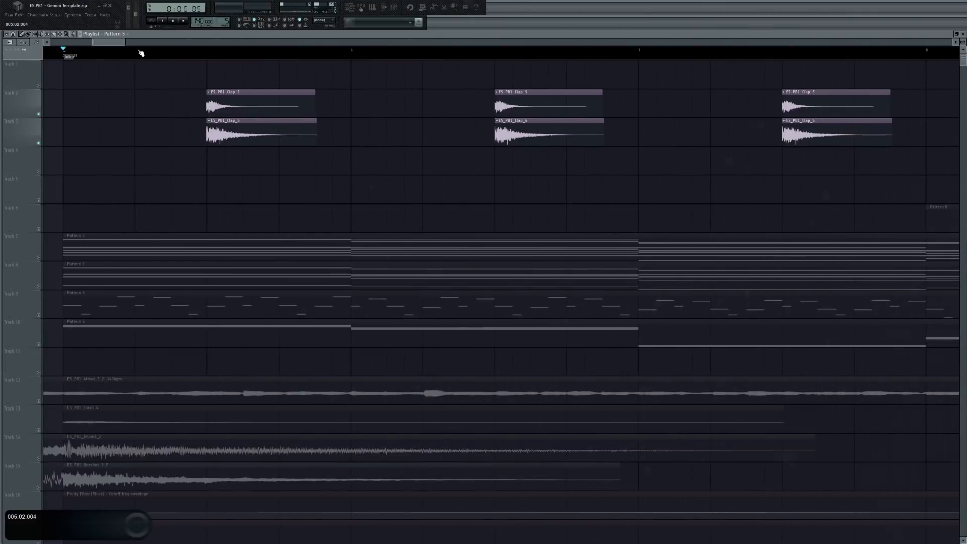
Audition the Gemini template's arrangement in soloed groups: claps, buildup drums, top loop with effects, and the melodic tracks.
key("space")
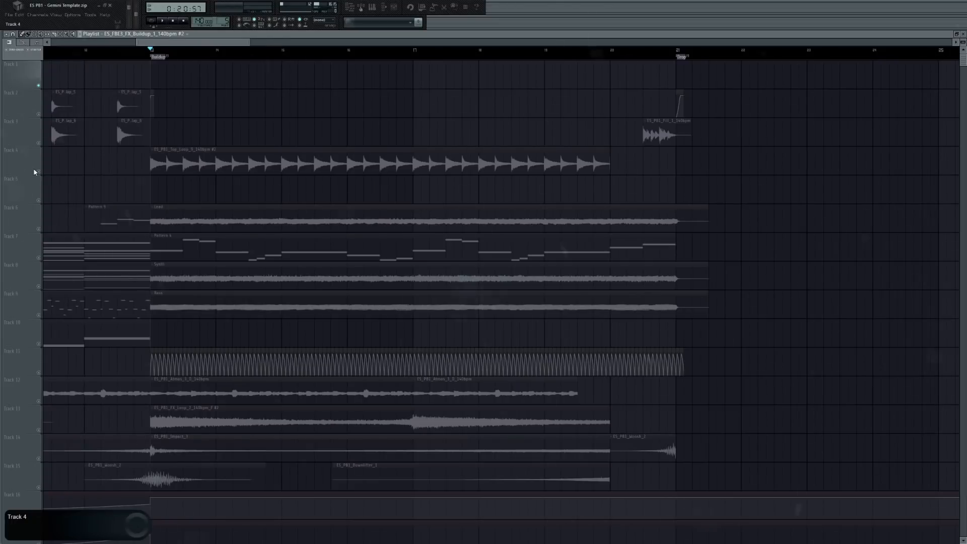
mouse_move(32, 236)
left_click_drag(77, 103, 153, 80)
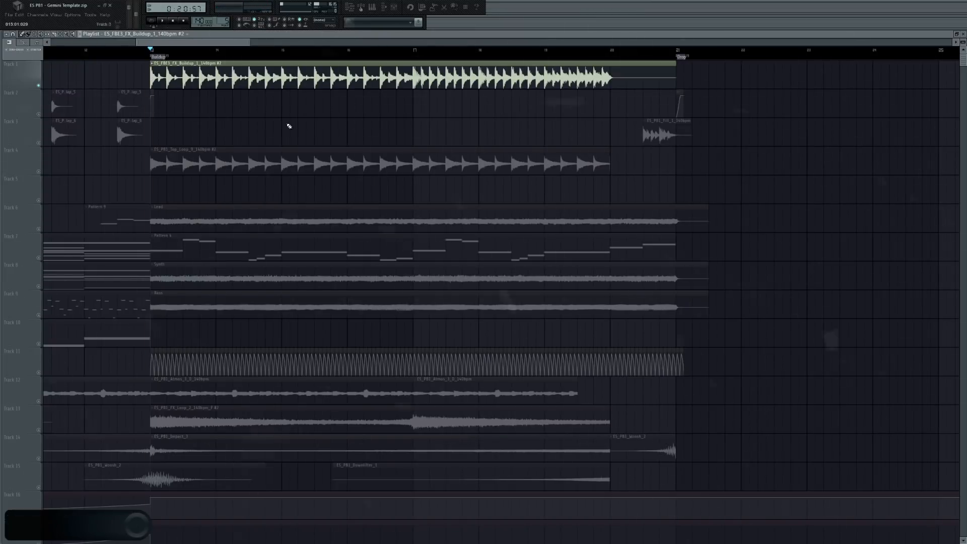
key("space")
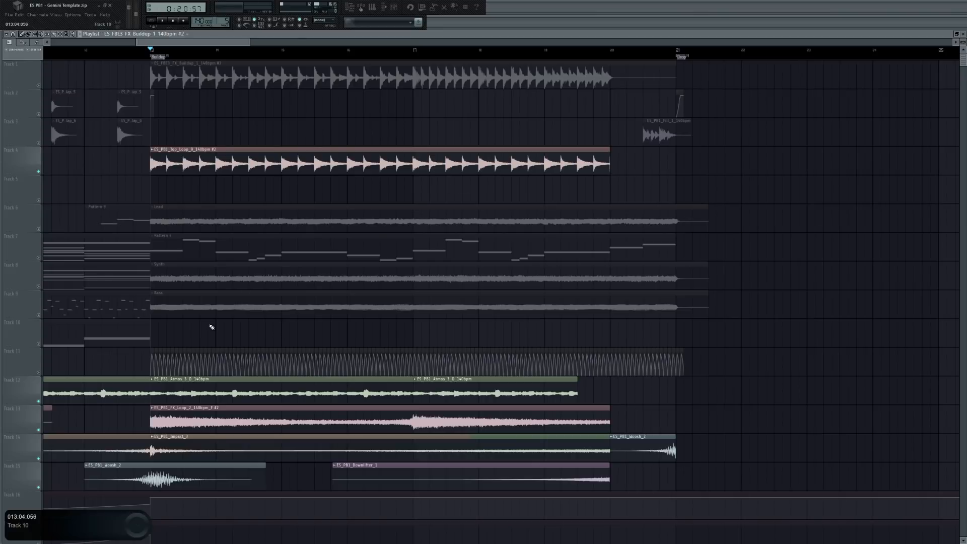
key("space")
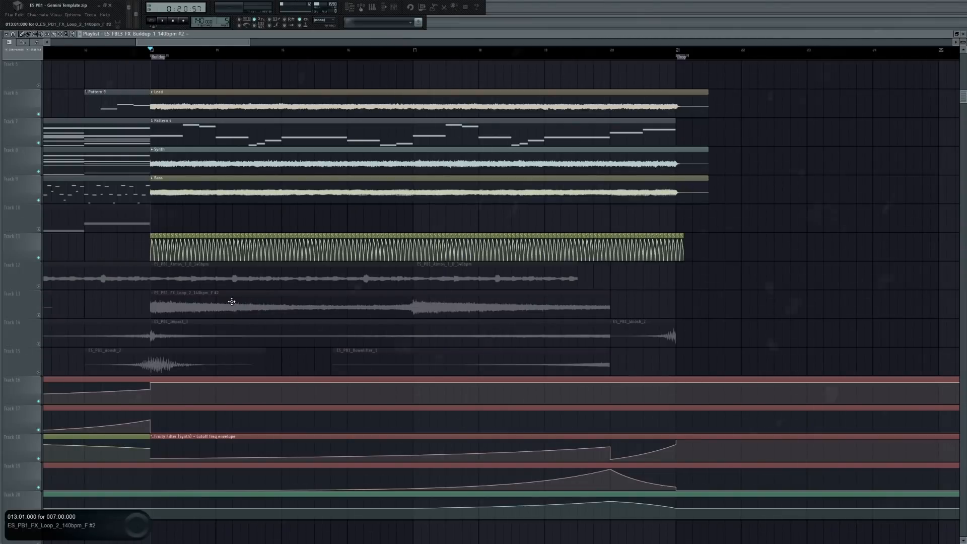
key("space")
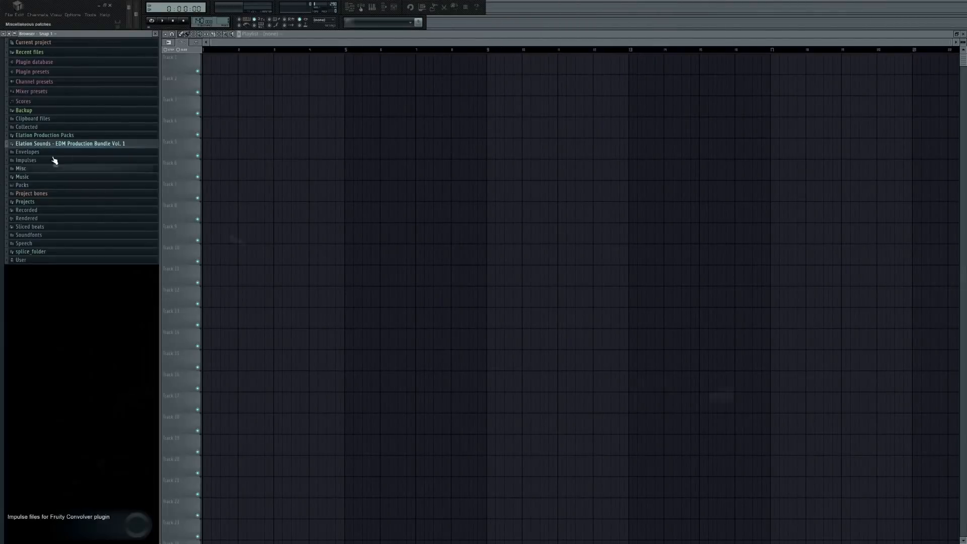
Browse the Elation Sounds - EDM Production Bundle Vol. 1 loops to the Gemini folder under Chord Stack Tutorials.
left_click(28, 144)
left_click(35, 168)
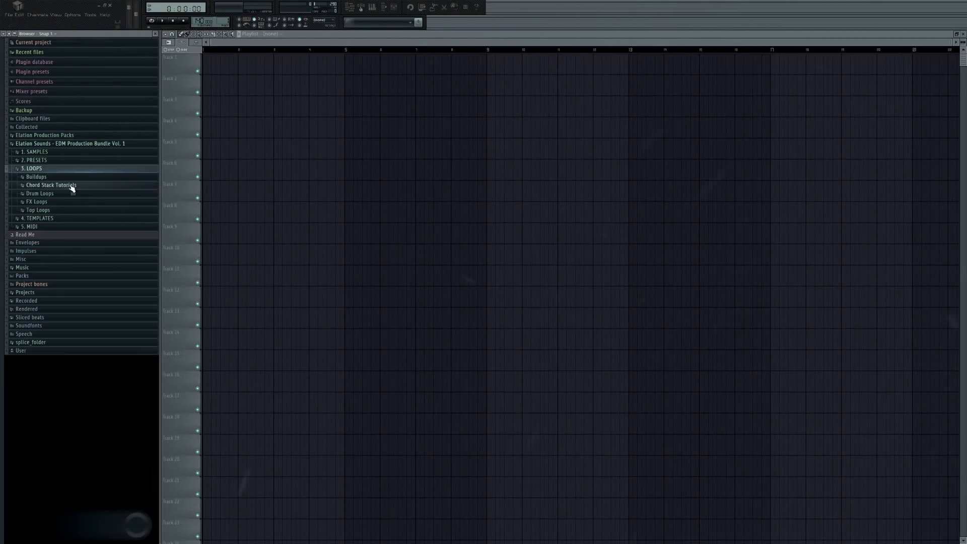
left_click(61, 186)
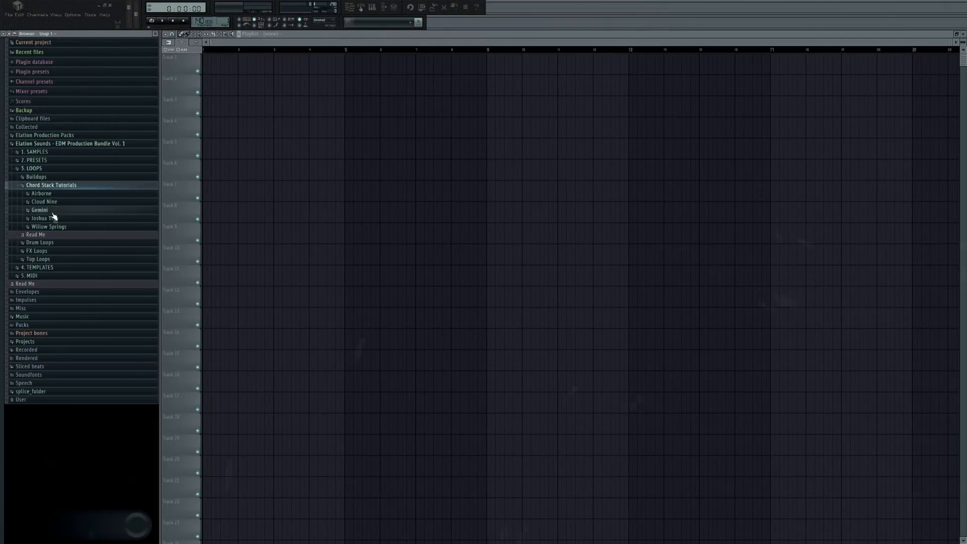
left_click(51, 211)
Open the Gemini presets Read Me, check the synth and preset listed for each layer, and close it.
right_click(74, 264)
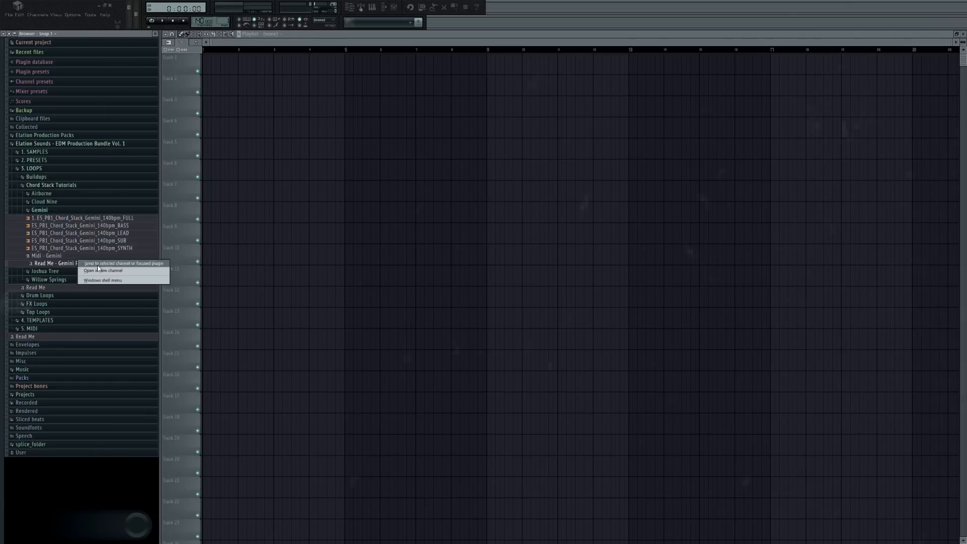
left_click(114, 280)
left_click(133, 288)
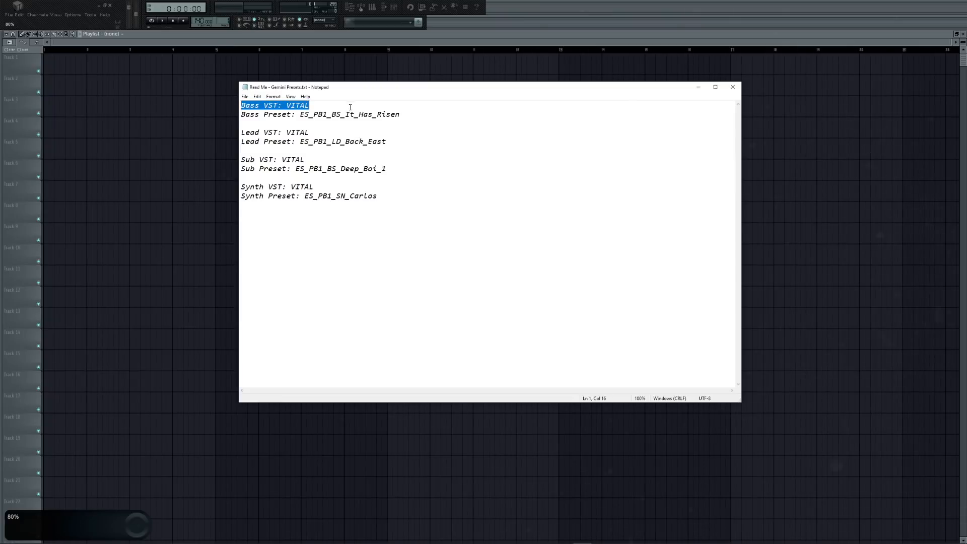
left_click(415, 115)
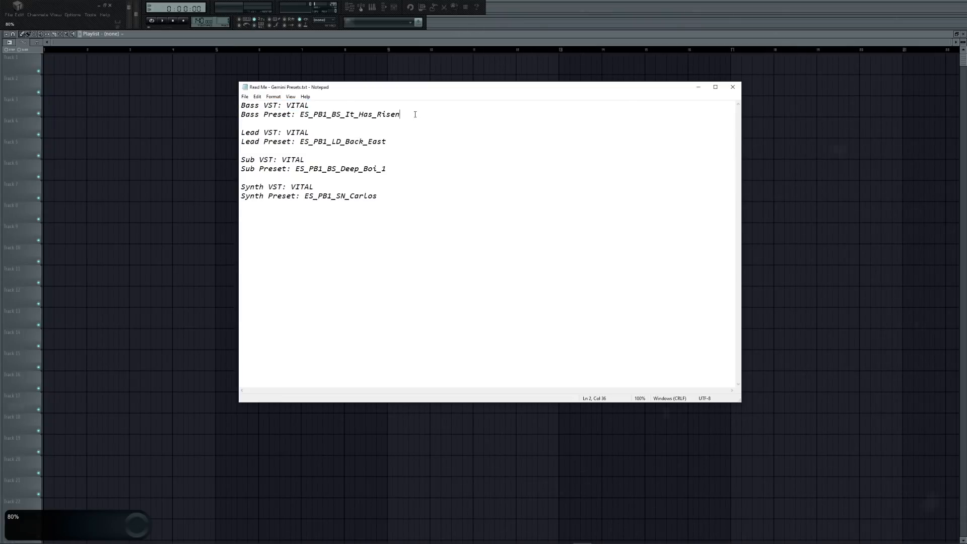
left_click(732, 88)
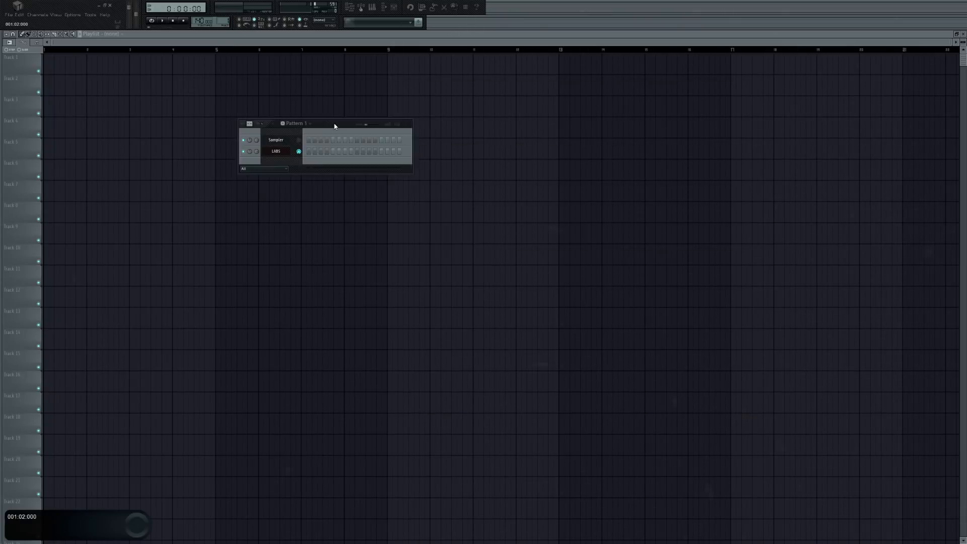
Load the Midi - Gemini file onto the LABS channel.
left_click_drag(335, 124, 344, 124)
mouse_move(26, 243)
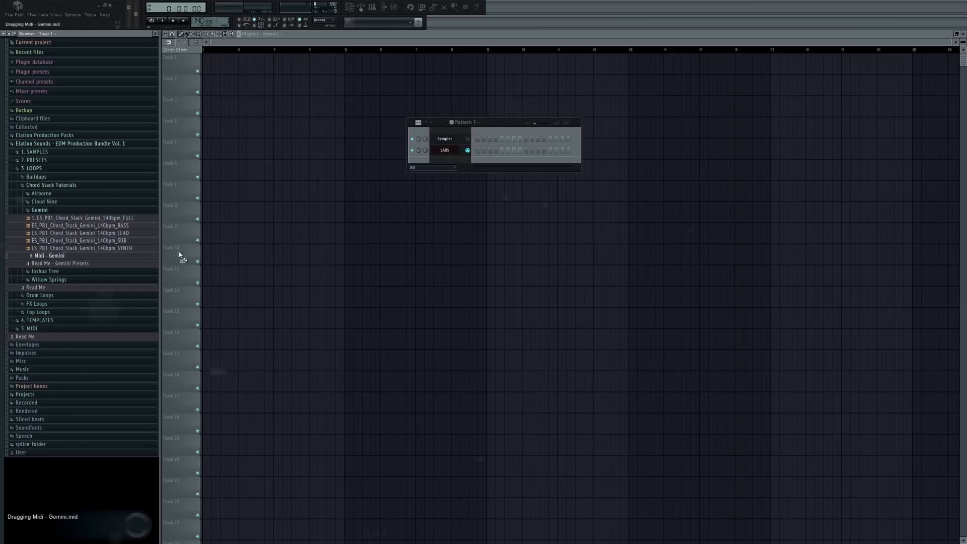
left_click_drag(180, 255, 292, 154)
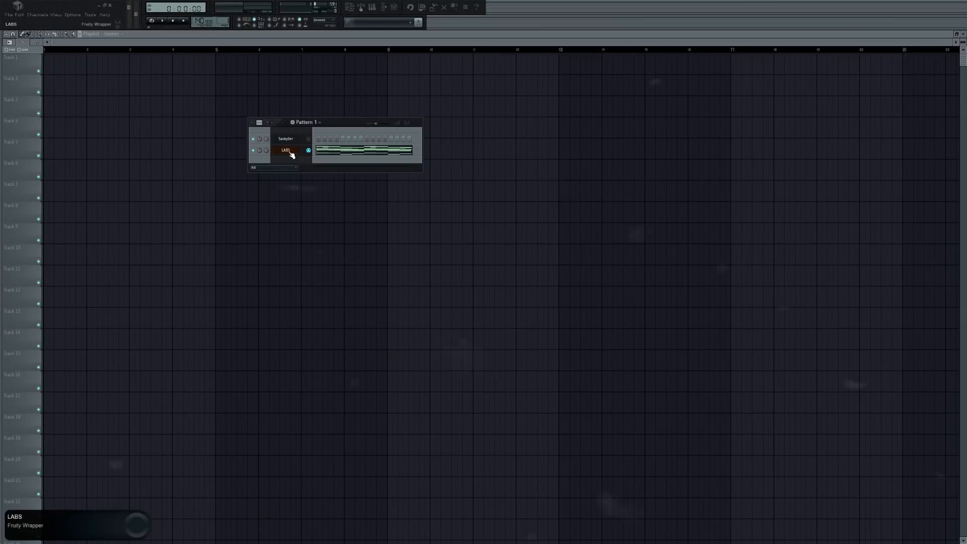
Open the LABS channel's notes, play the imported Gemini progression, and close the piano roll.
left_click(338, 158)
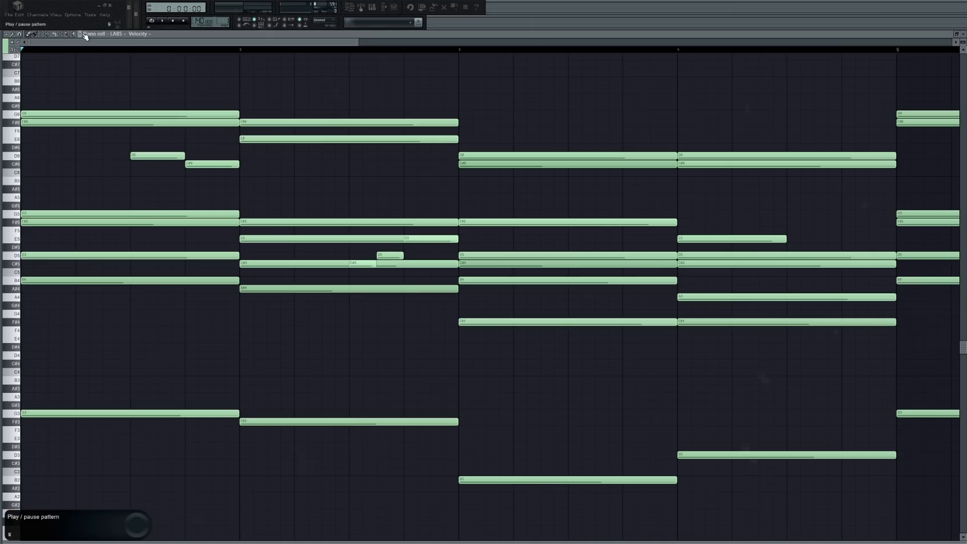
left_click(85, 36)
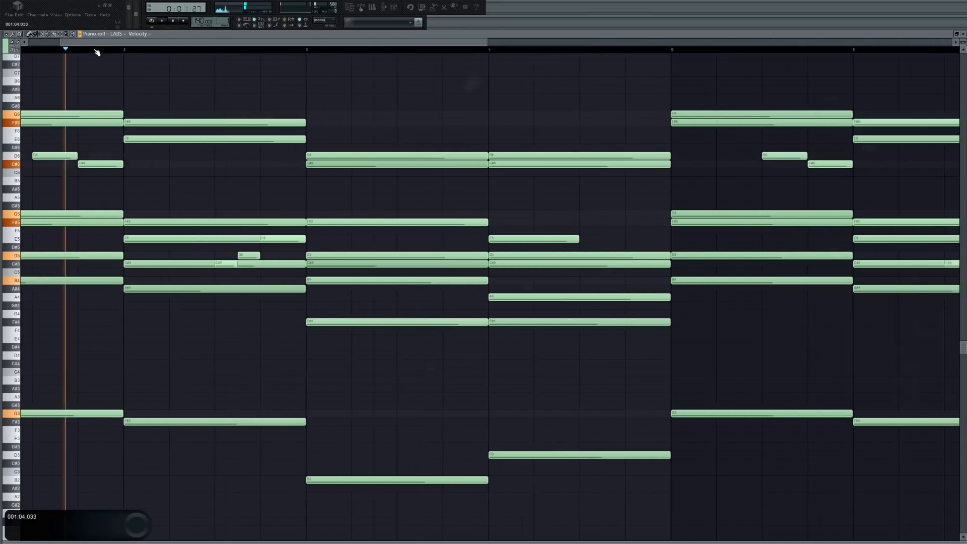
scroll(97, 52, "down", 2)
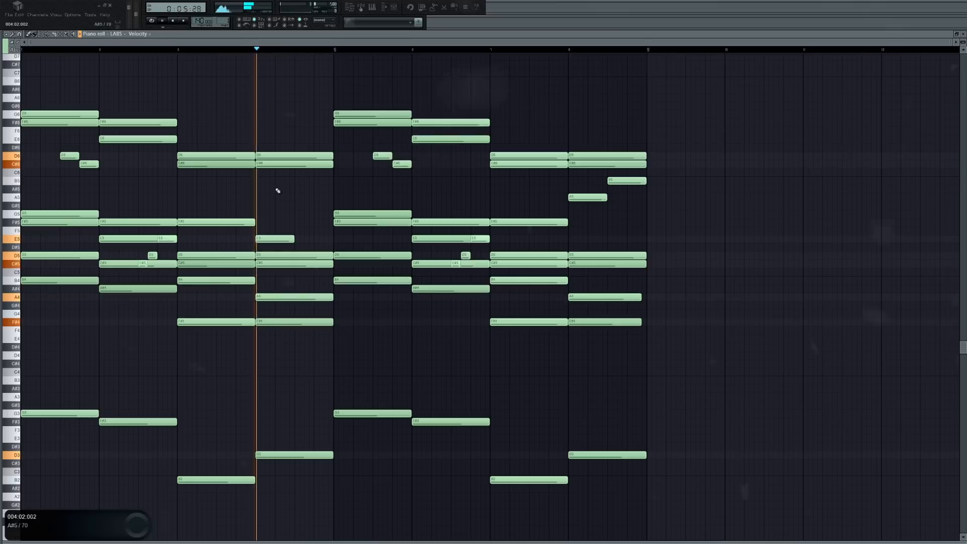
left_click(177, 20)
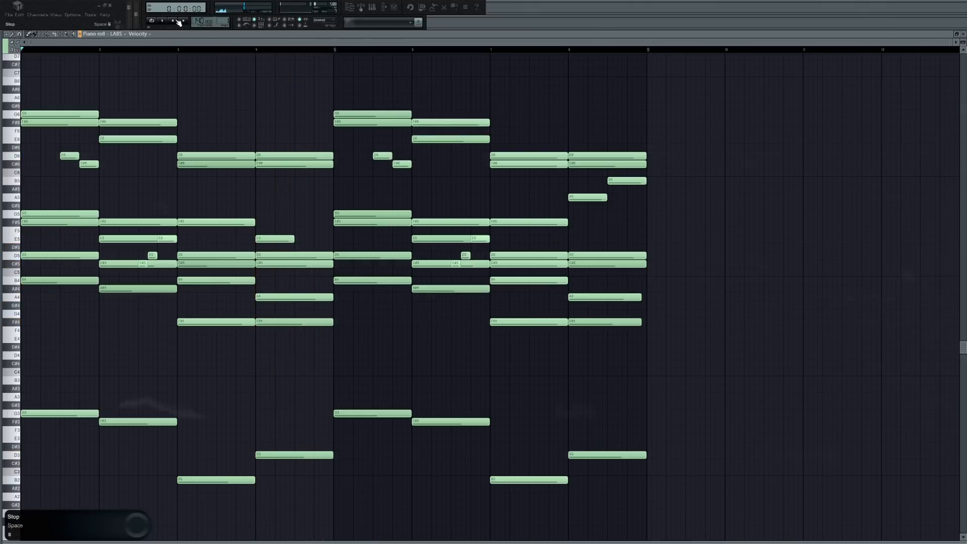
left_click(963, 34)
Place the Gemini BASS, LEAD, SUB and SYNTH stems on separate playlist tracks from the pack's folder.
key("alt+F8")
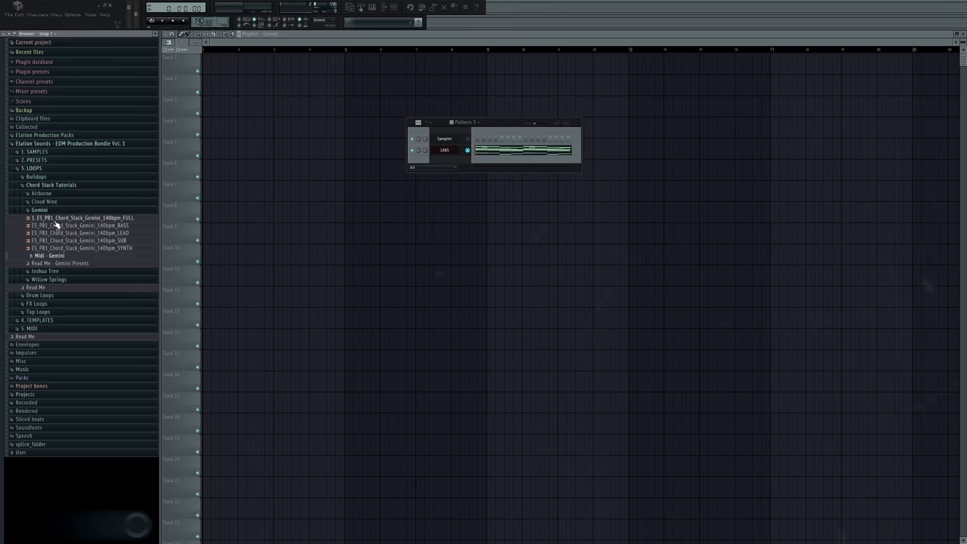
left_click_drag(74, 228, 102, 168)
left_click_drag(121, 234, 88, 85)
left_click_drag(259, 207, 93, 194)
mouse_move(2, 217)
left_click_drag(86, 247, 128, 151)
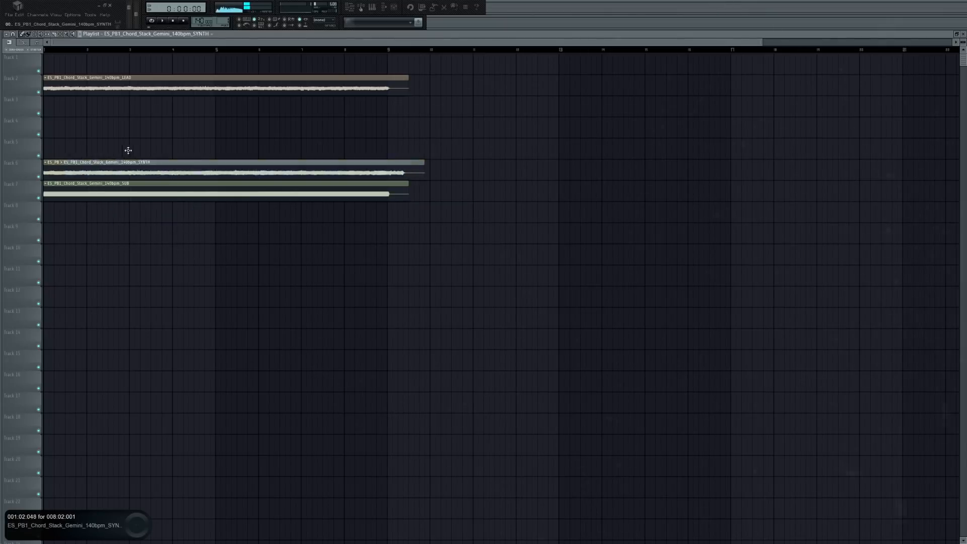
Give the SYNTH stem its own mixer track with Fruity Parametric EQ 2, cutting the lows and slightly boosting band 3.
right_click(338, 200)
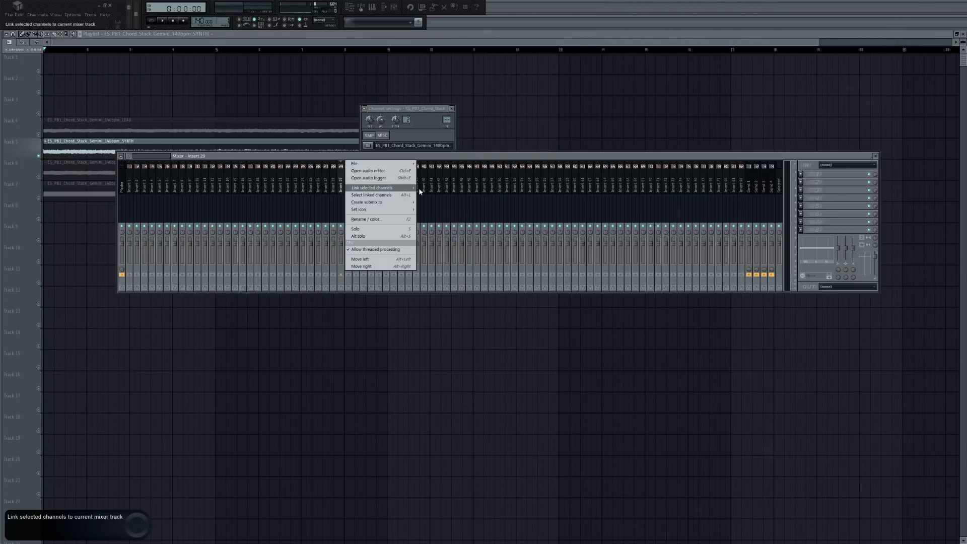
left_click(437, 188)
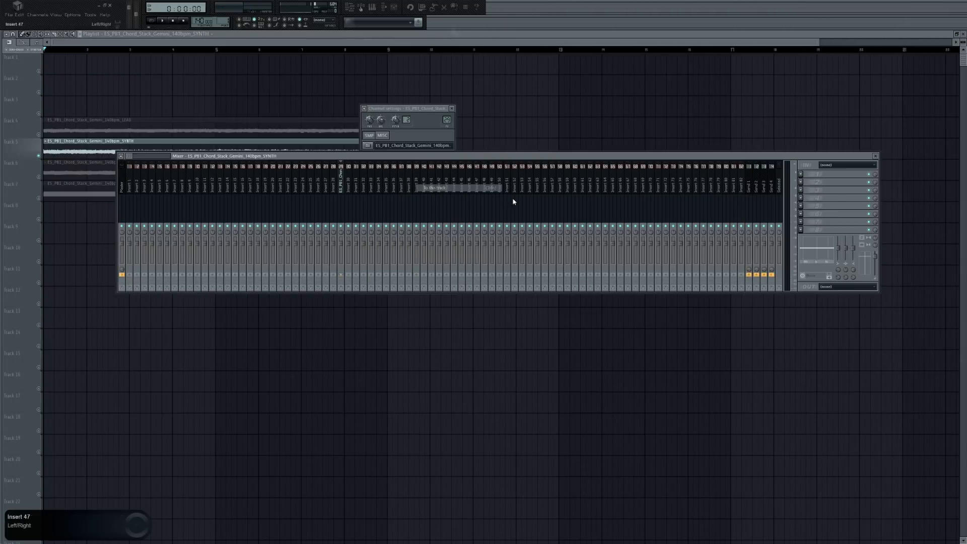
left_click(806, 233)
left_click(879, 286)
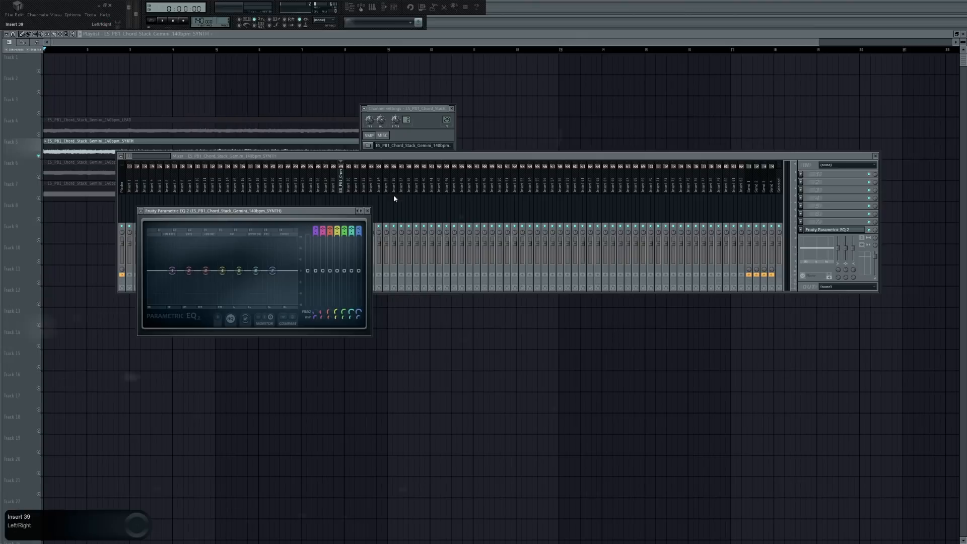
left_click_drag(172, 271, 199, 281)
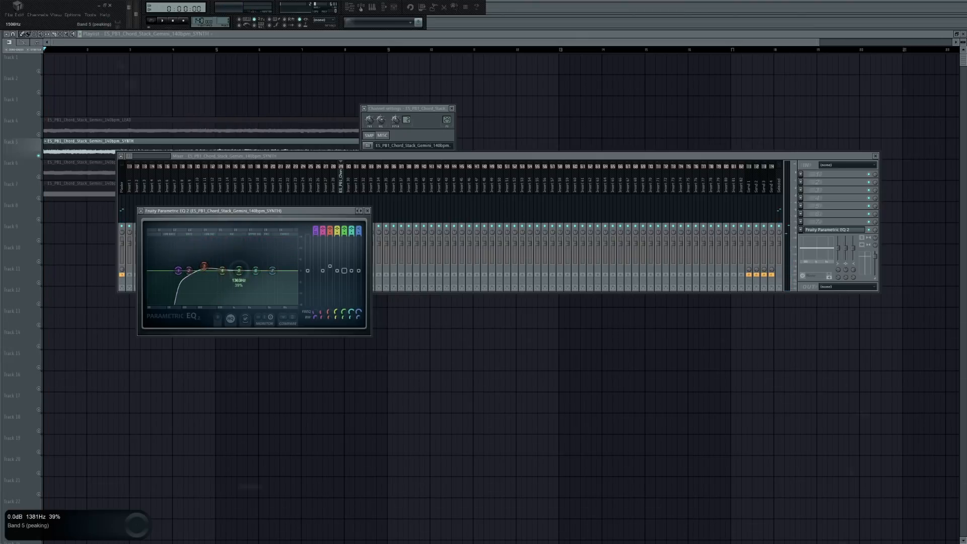
left_click(368, 211)
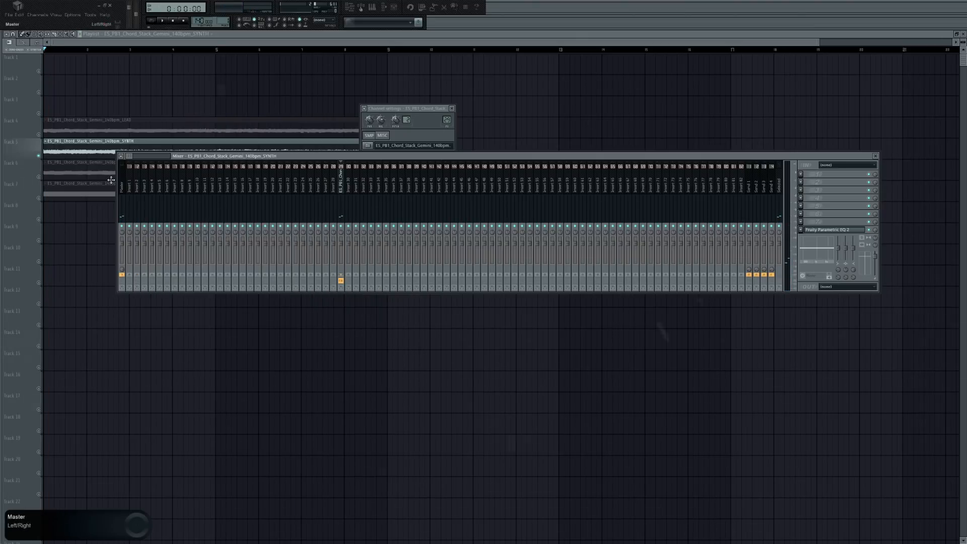
Solo the BASS stem and route it to its own mixer track.
right_click(38, 177)
double_click(76, 172)
right_click(378, 174)
left_click(481, 189)
Insert OTT on the BASS mixer track, adjust a band threshold, and play the processed bass.
left_click(801, 222)
mouse_move(826, 230)
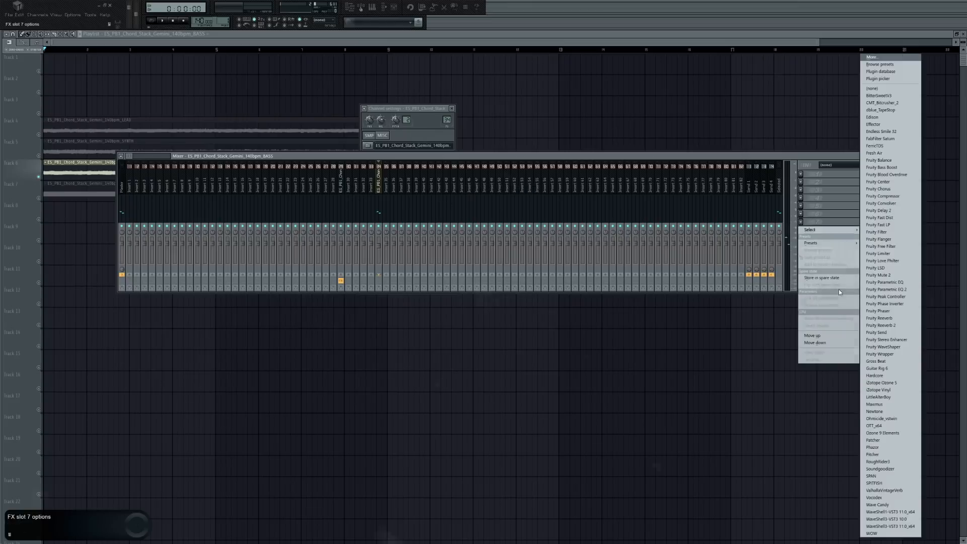
left_click(879, 427)
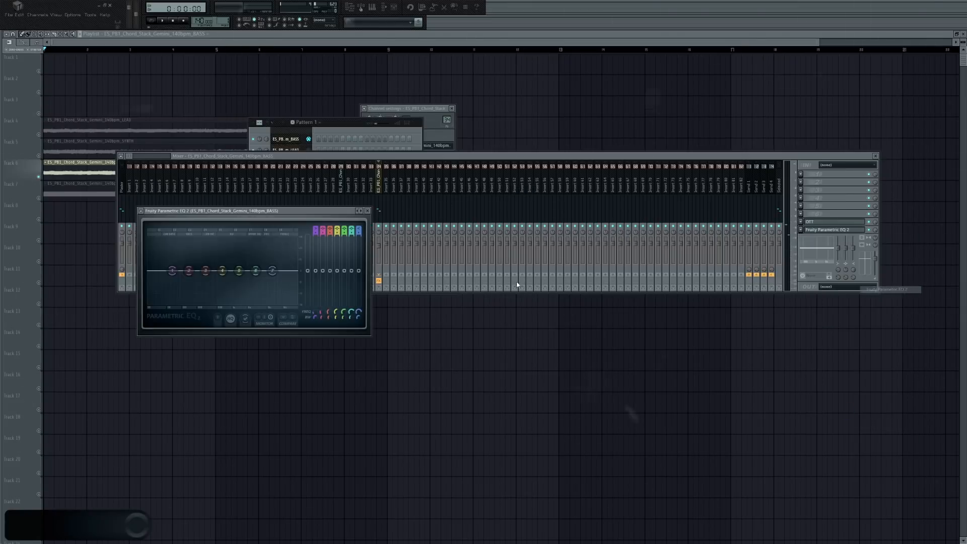
left_click_drag(216, 272, 214, 266)
key("space")
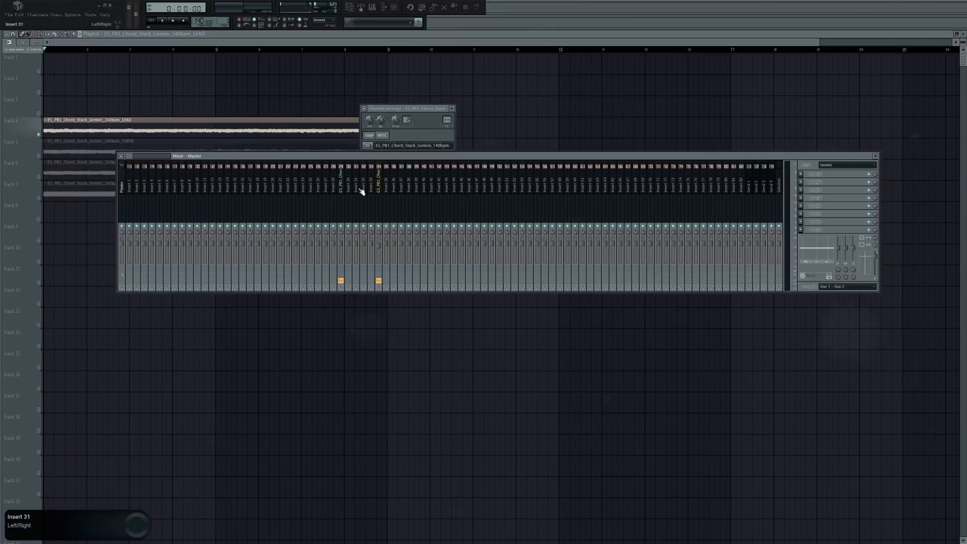
Route the LEAD stem to its own mixer track and insert Fruity Parametric EQ 2 on it.
right_click(361, 191)
mouse_move(412, 189)
left_click(453, 188)
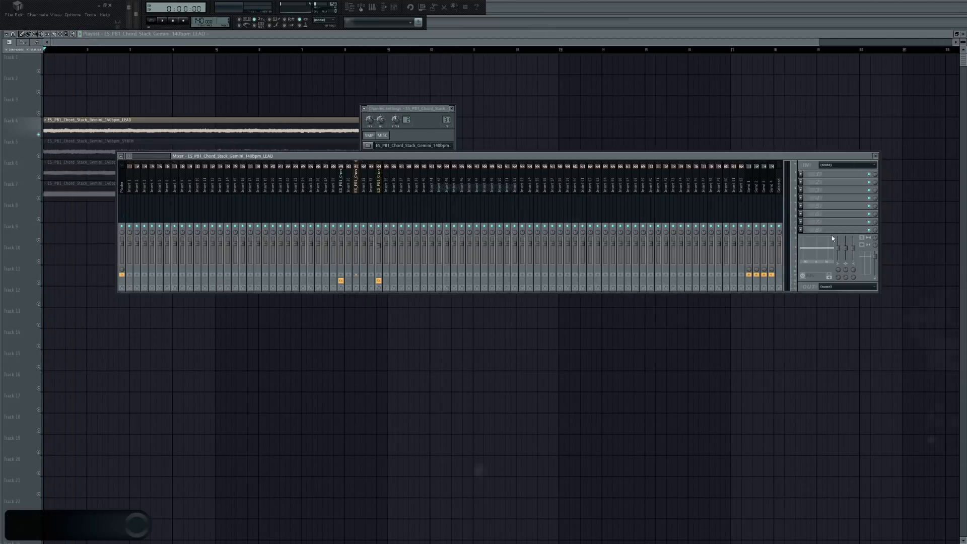
left_click(801, 229)
mouse_move(826, 237)
left_click(886, 291)
scroll(195, 278, "down", 1)
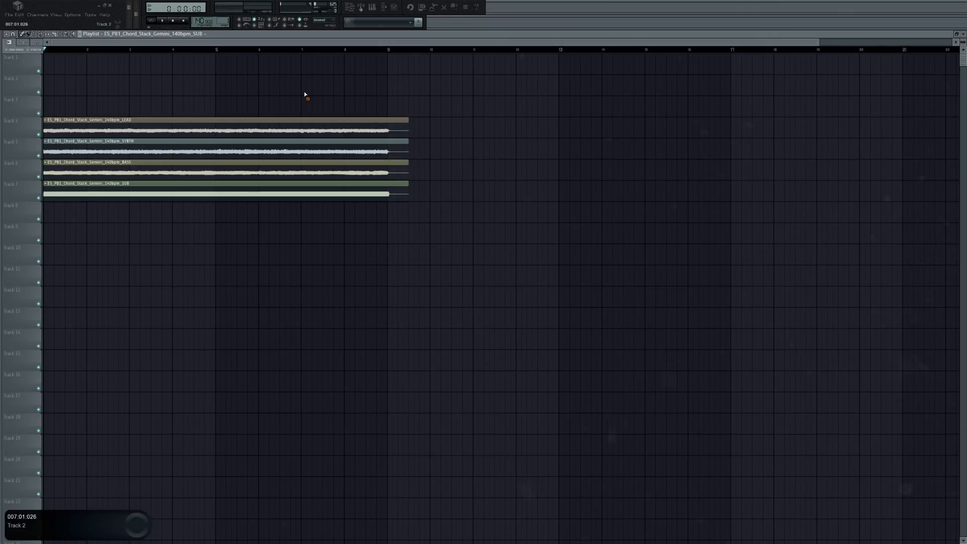
Play the layered Gemini stems together and review the drop section of the Gemini template.
key("space")
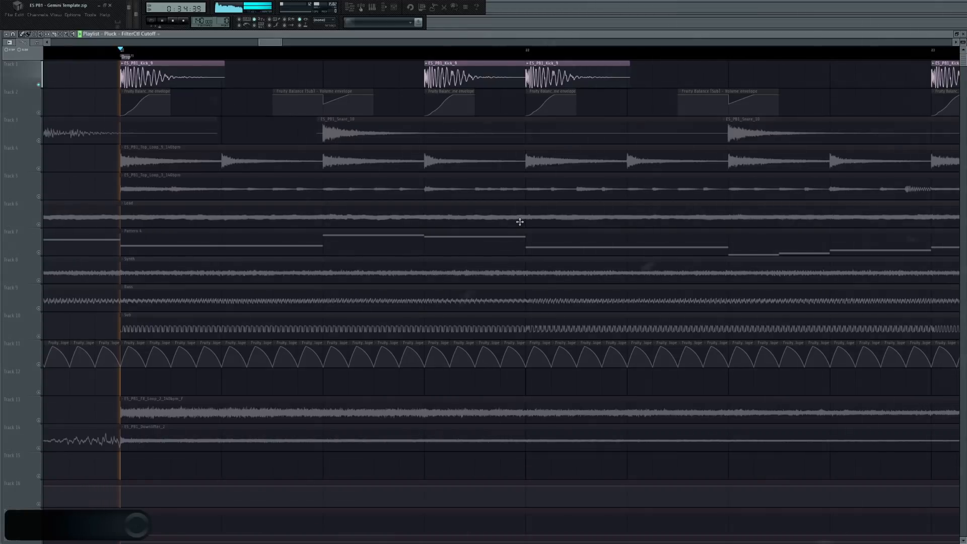
scroll(181, 112, "down", 3)
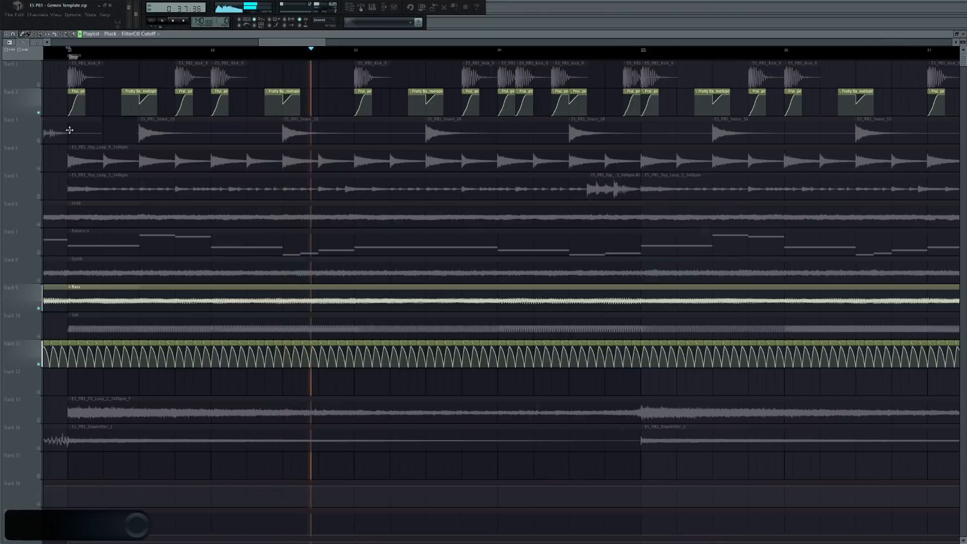
Play the Bass and Synth stems of the Gemini drop in isolation.
key("space")
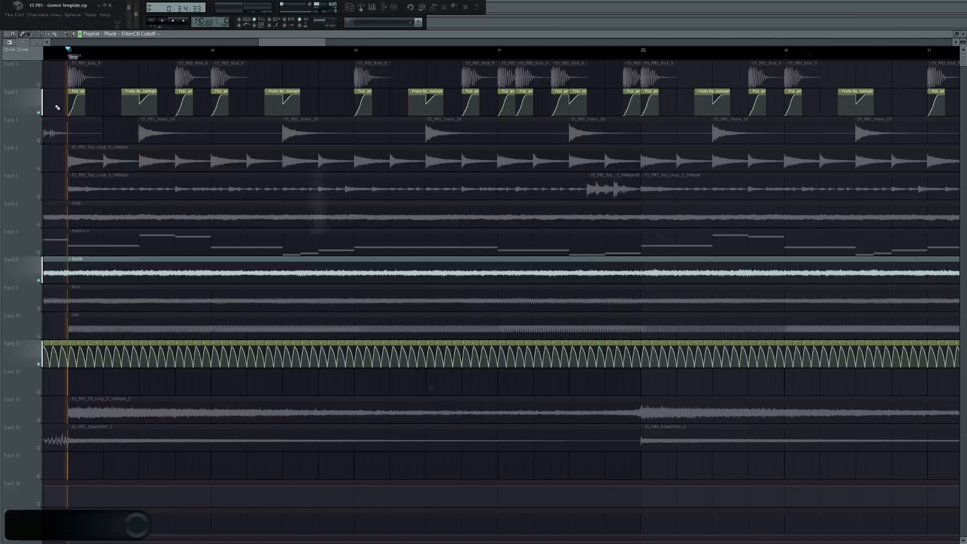
key("space")
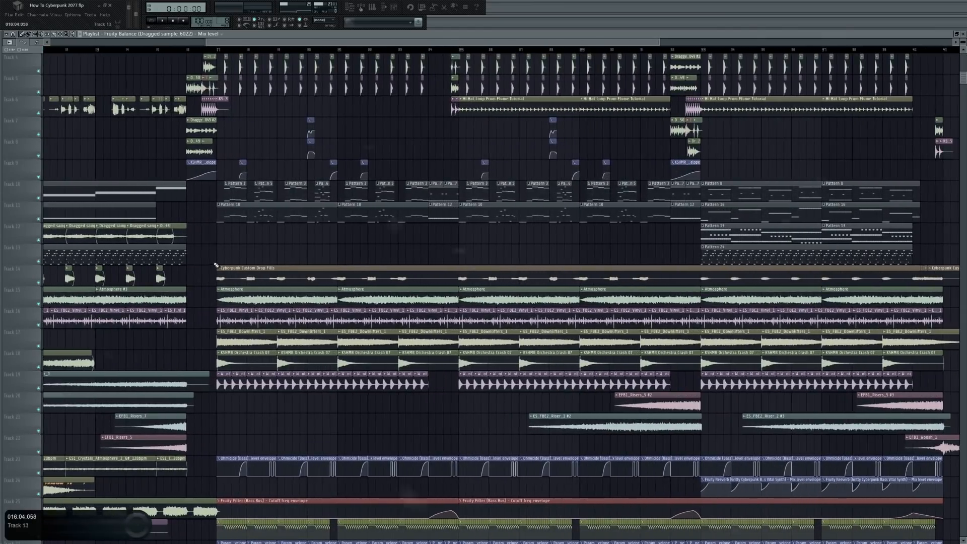
In the Cyberpunk project, isolate the atmosphere, vinyl, downlifter, crash and riser tracks and select the drop as the playback range.
scroll(217, 266, "down", 2)
left_click_drag(39, 257, 38, 341)
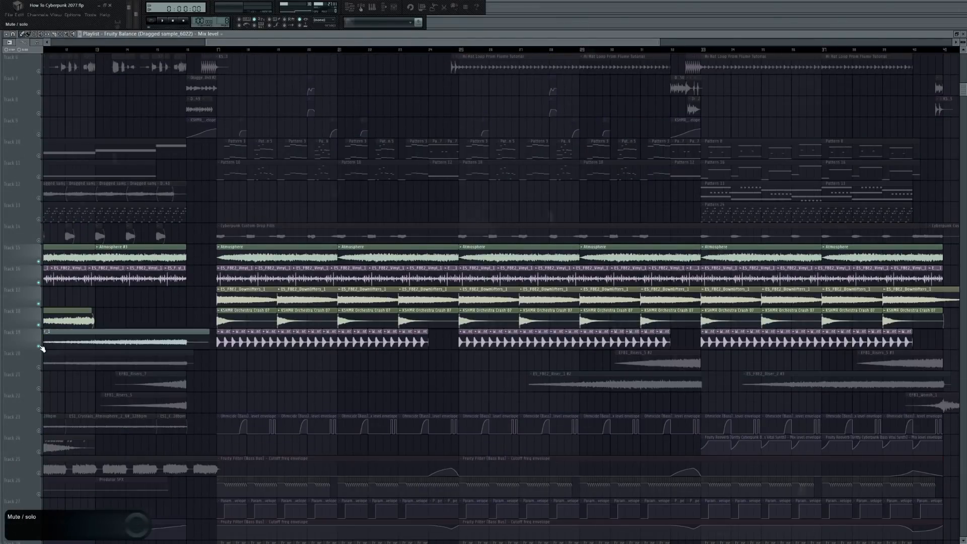
scroll(39, 341, "down", 5)
left_click_drag(216, 50, 684, 50)
left_click(392, 286, "ctrl")
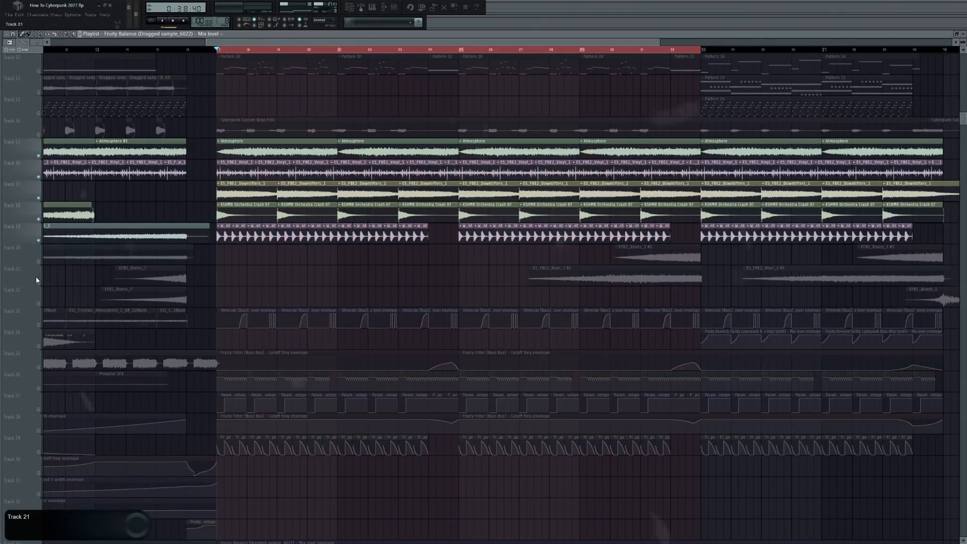
left_click_drag(39, 282, 40, 261)
scroll(307, 44, "right", 3)
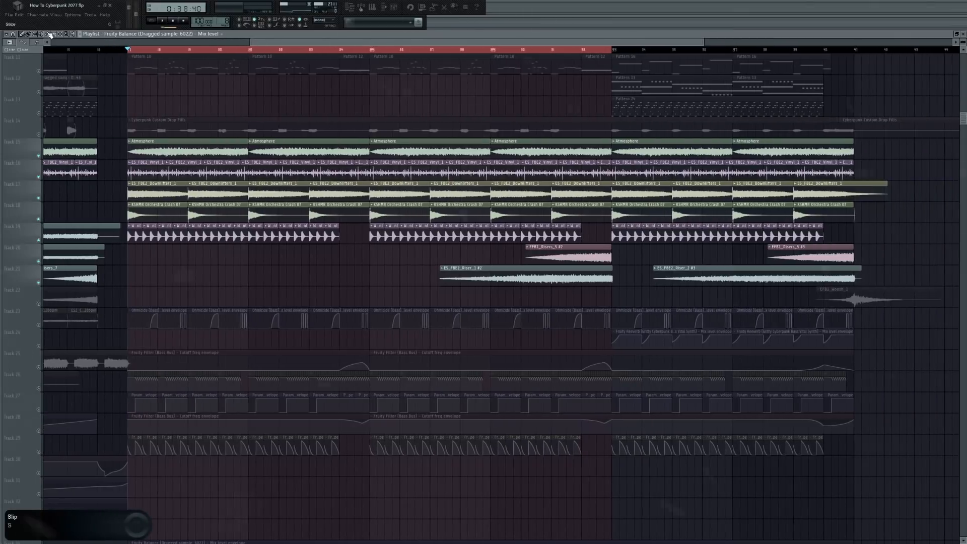
Return to the Gemini template and audition its isolated FX loop and break patterns, including the Bass notes in the piano roll.
left_click(8, 14)
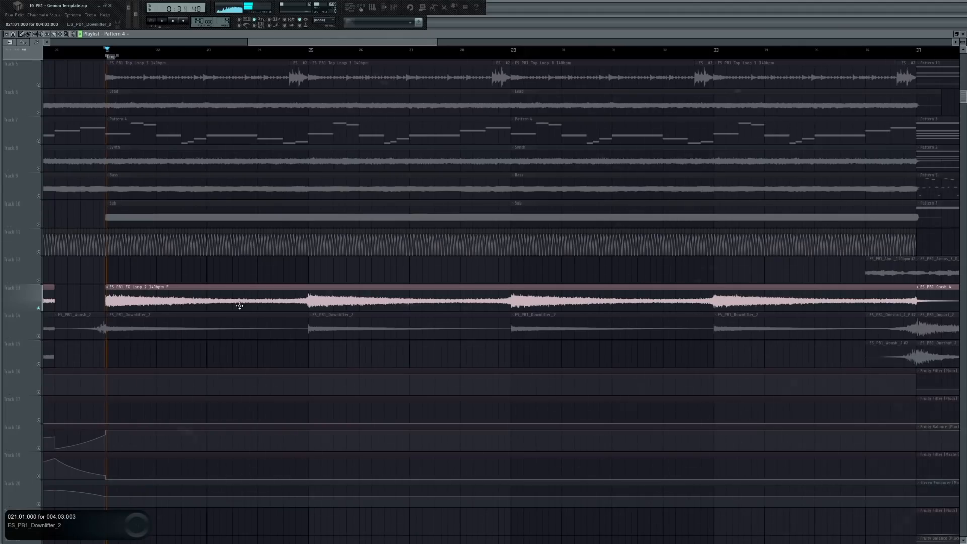
key("space")
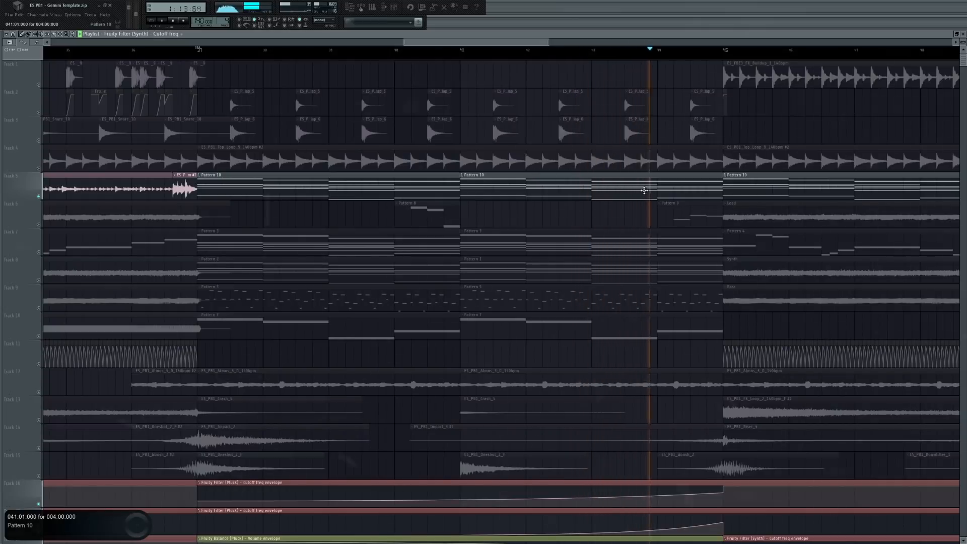
double_click(698, 201)
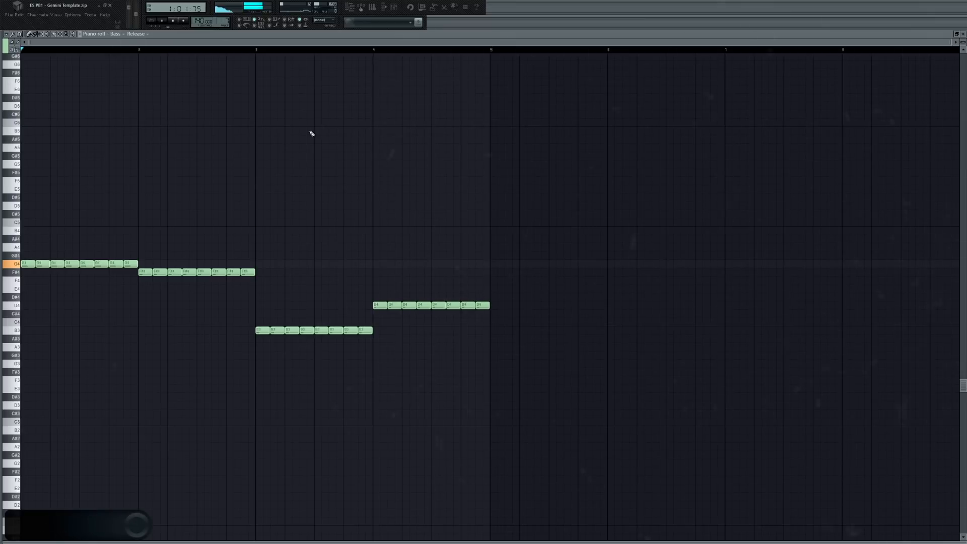
key("space")
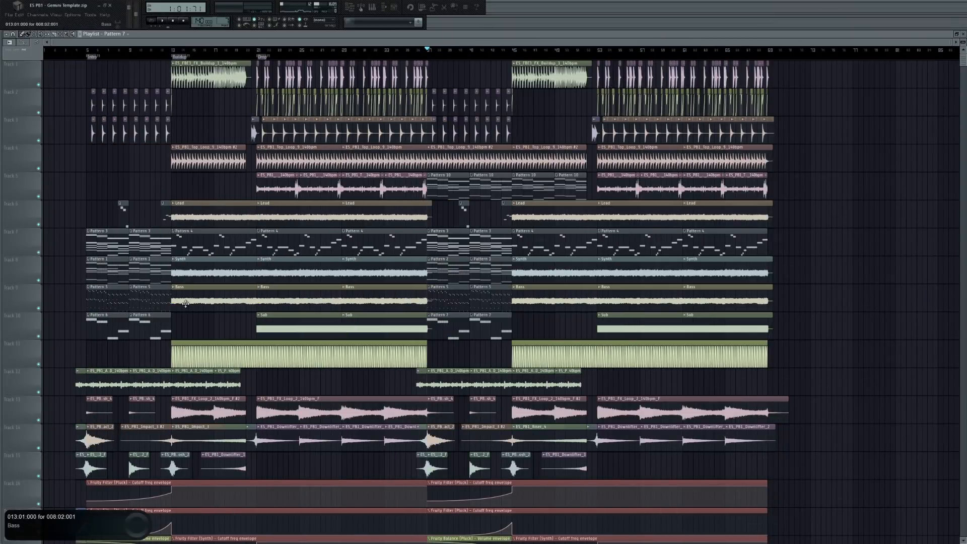
Review the full Gemini arrangement, select its whole time range, and open the project info to check the working time.
scroll(480, 358, "down", 2)
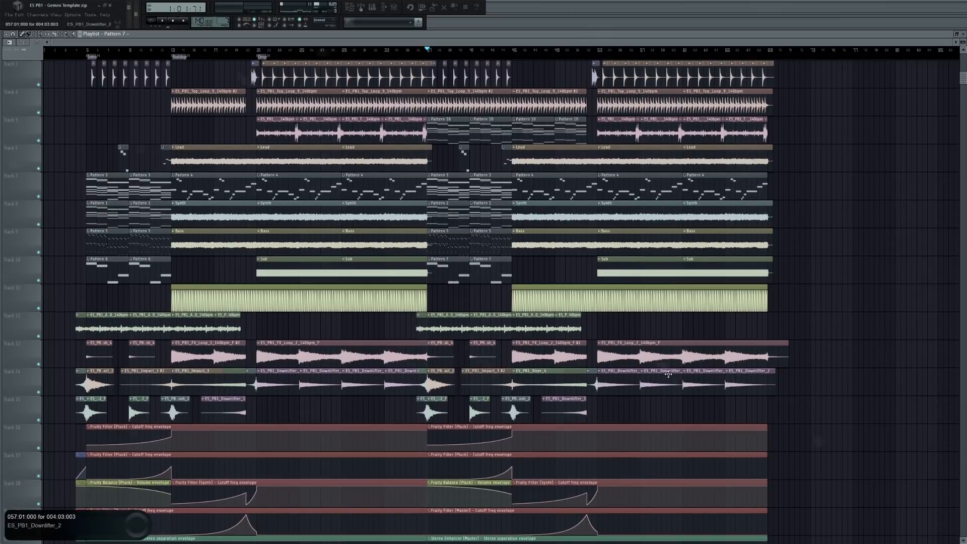
scroll(604, 269, "up", 2)
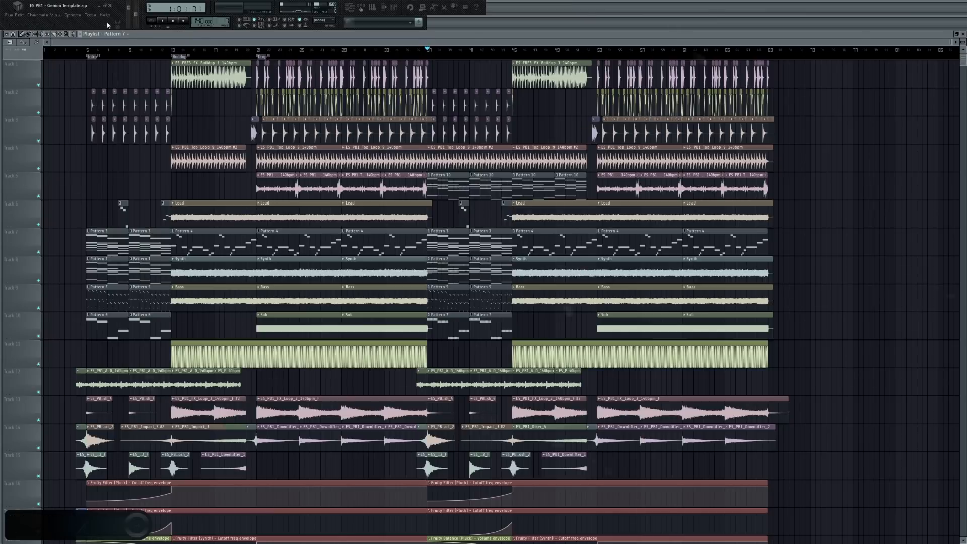
key("ctrl+a")
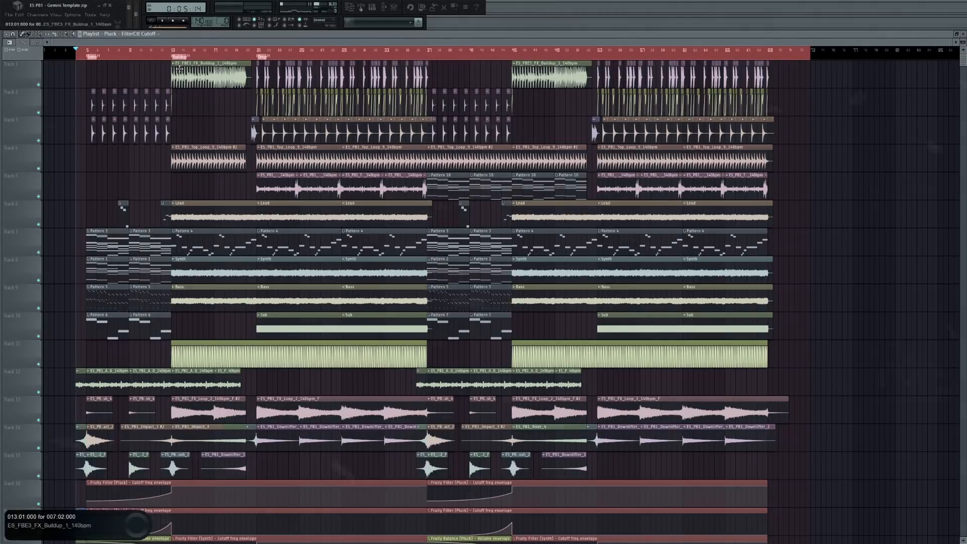
left_click(72, 15)
left_click(89, 73)
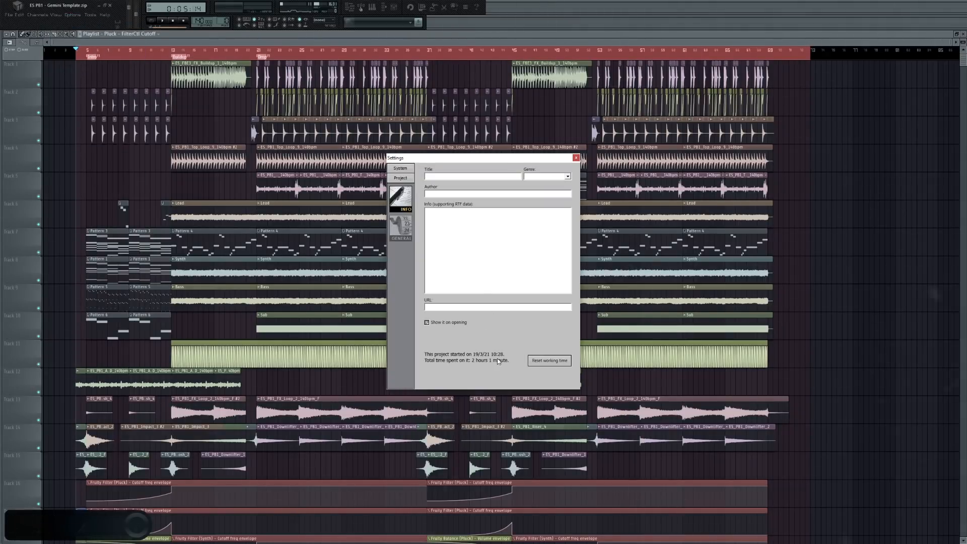